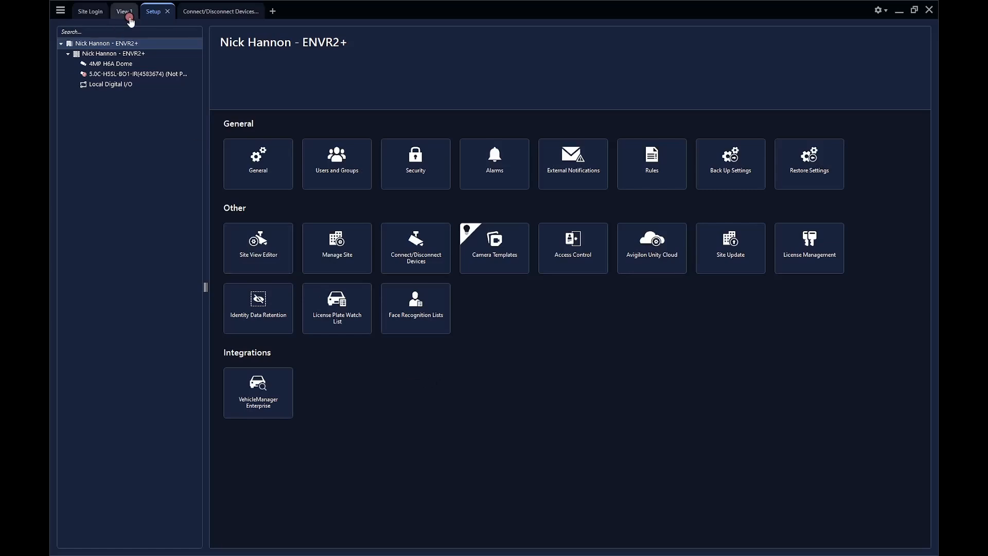
Open Site Setup and review the site's folders in the Site View Editor, including the Staging folder.
left_click(153, 17)
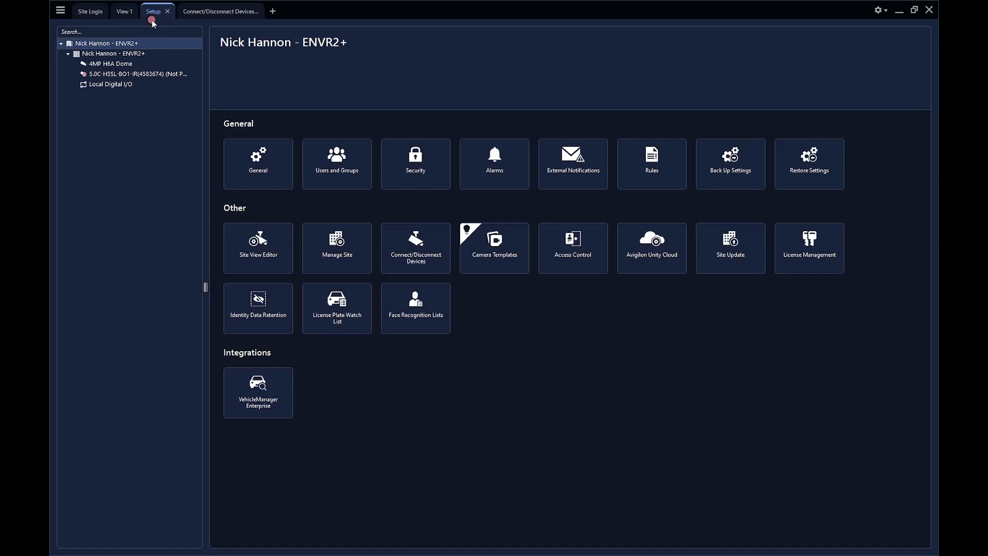
left_click(61, 11)
left_click(110, 361)
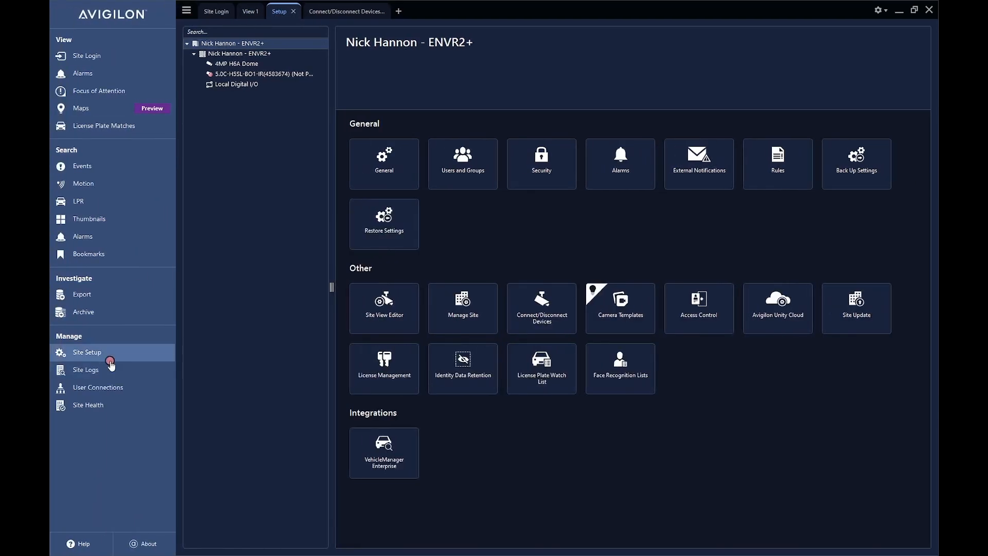
left_click(106, 354)
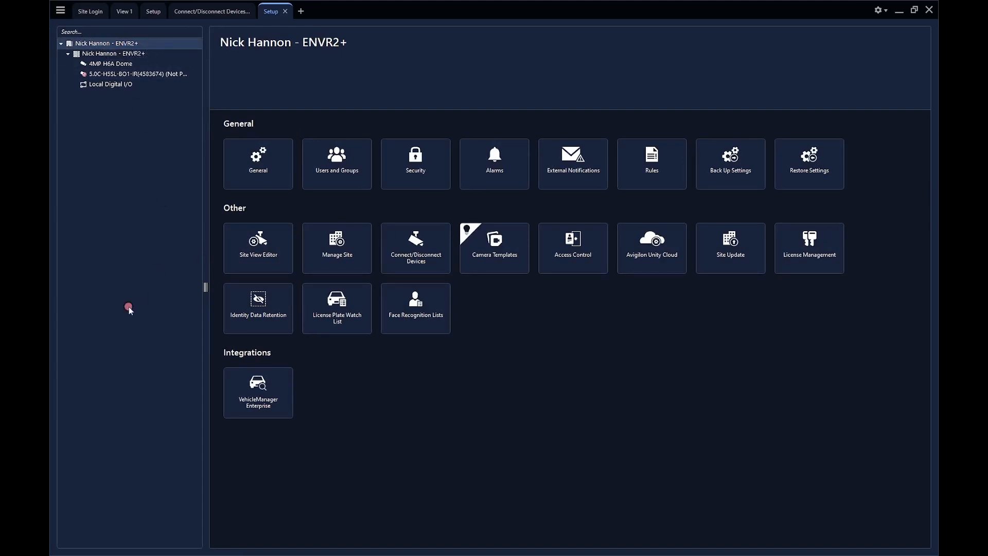
left_click(256, 265)
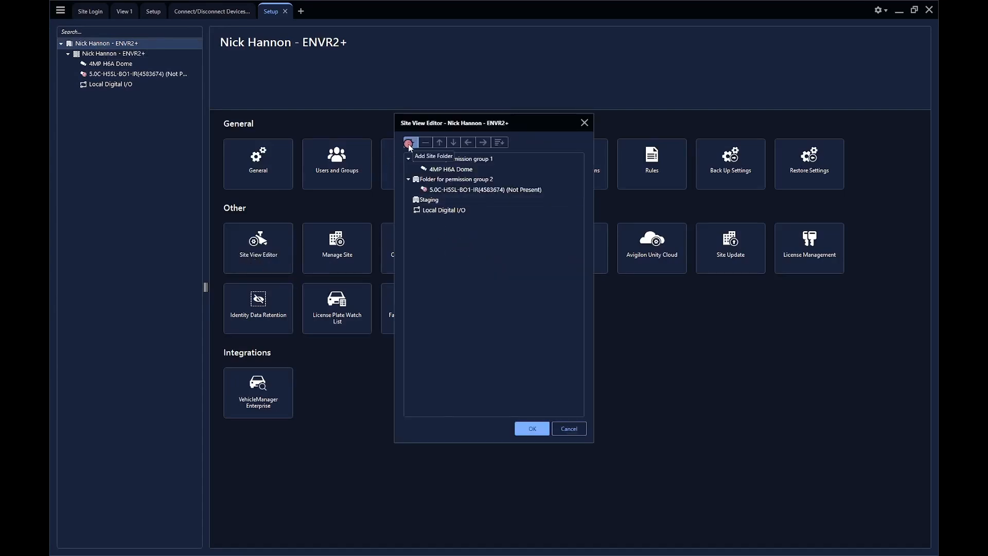
left_click(426, 200)
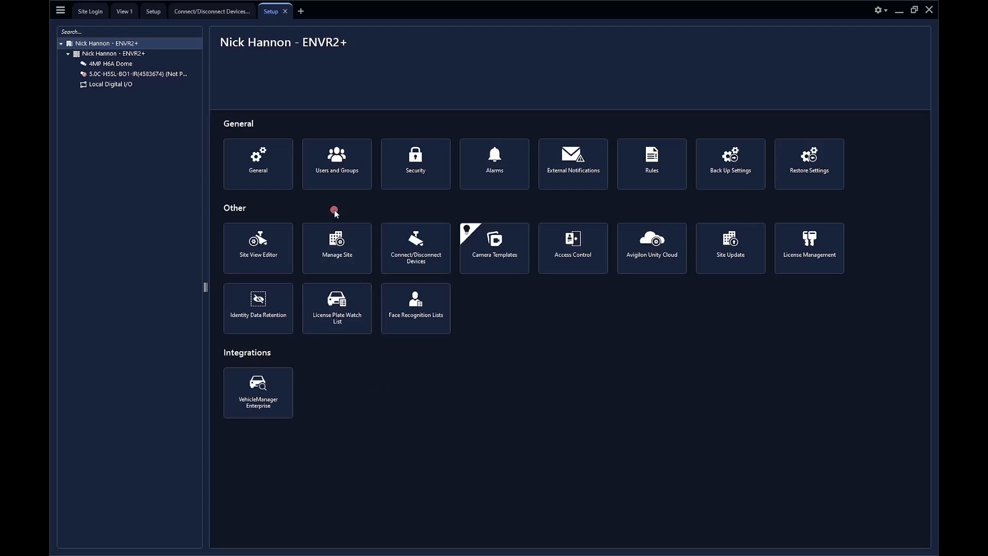
In Users and Groups, remove Permission Group 1's access right to the Staging folder and save the group.
left_click(343, 180)
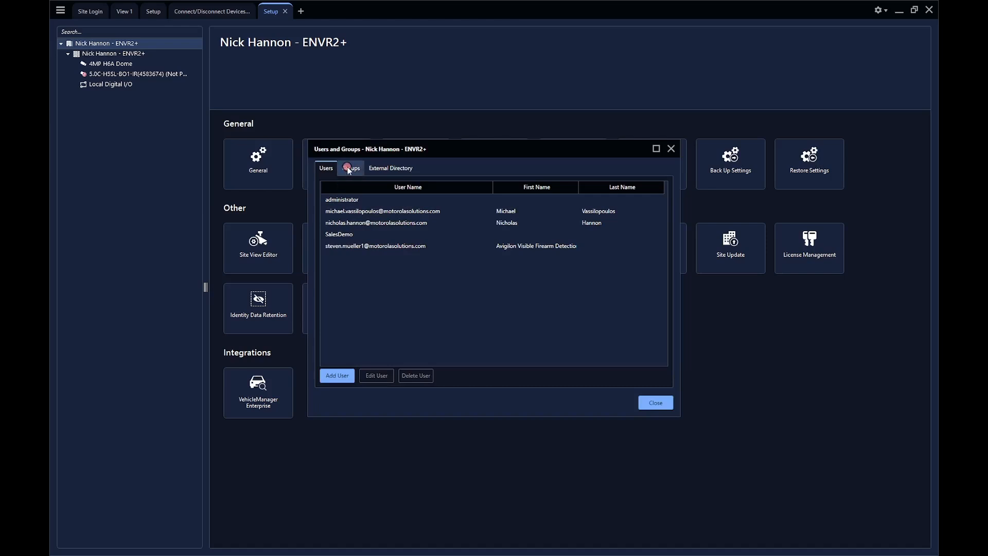
left_click(345, 172)
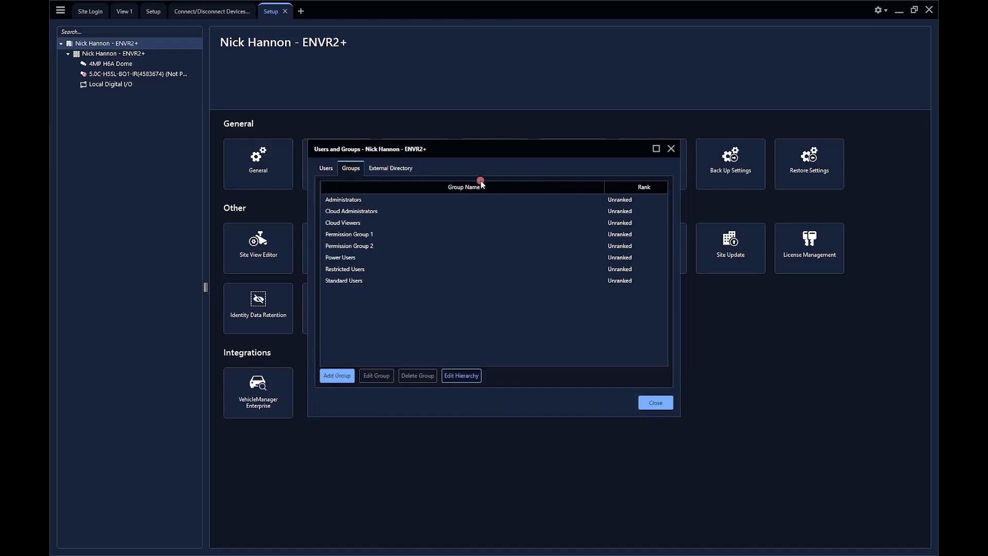
left_click(378, 234)
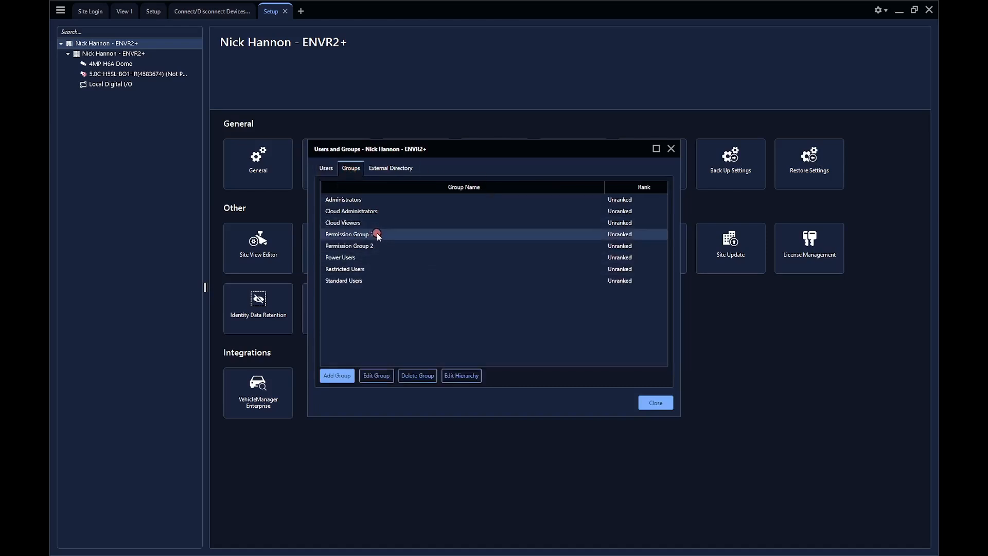
left_click(379, 376)
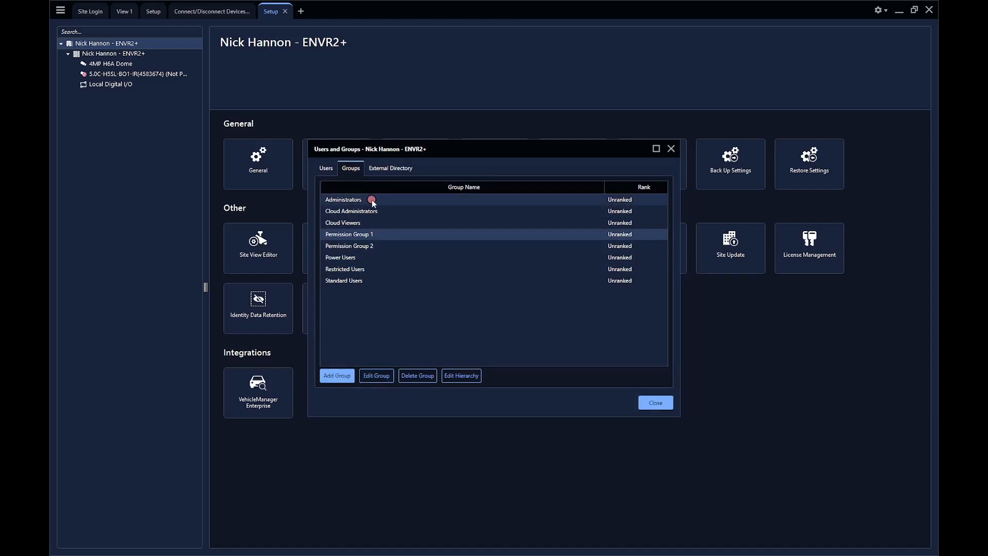
double_click(382, 233)
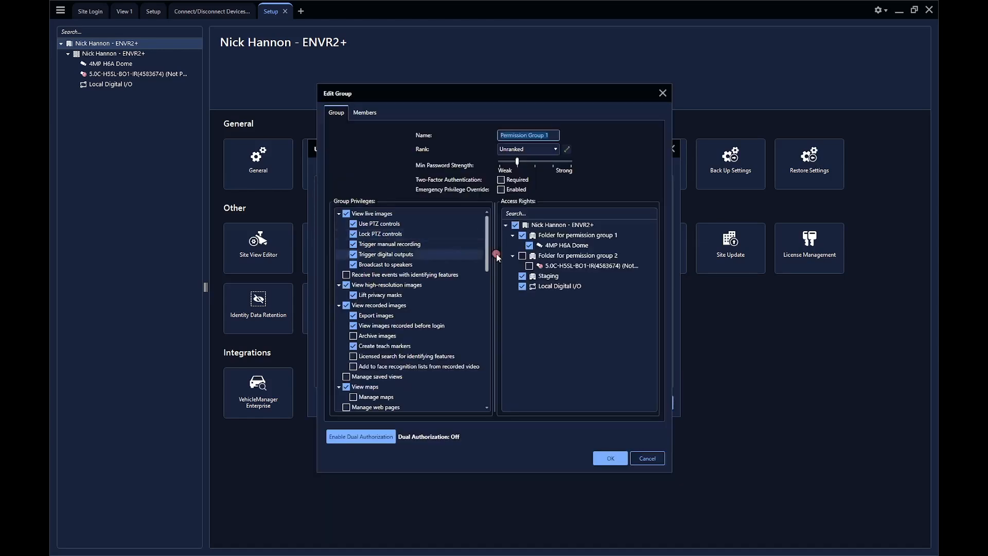
left_click(524, 277)
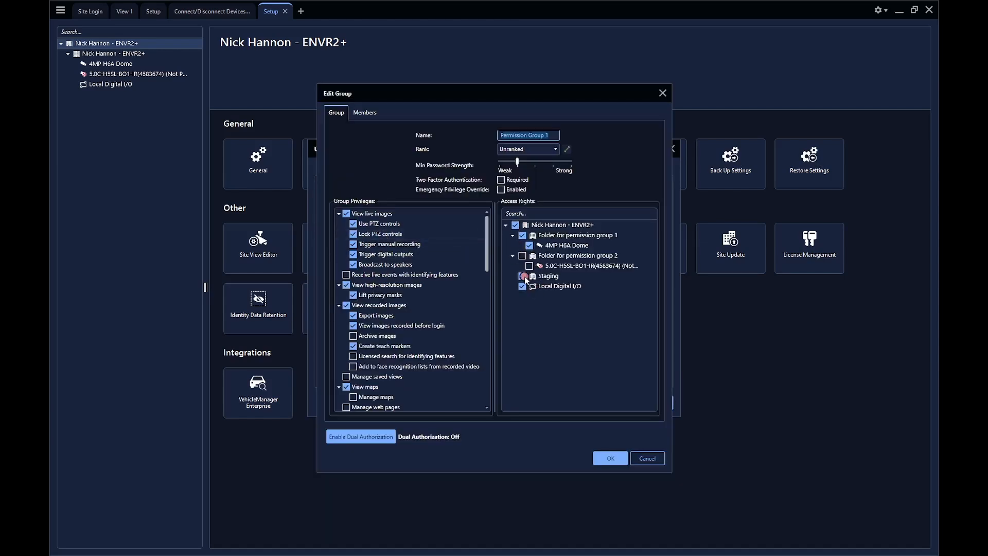
left_click(610, 458)
Remove Permission Group 2's access right to the Staging folder, save it and close Users and Groups.
left_click(367, 248)
double_click(367, 248)
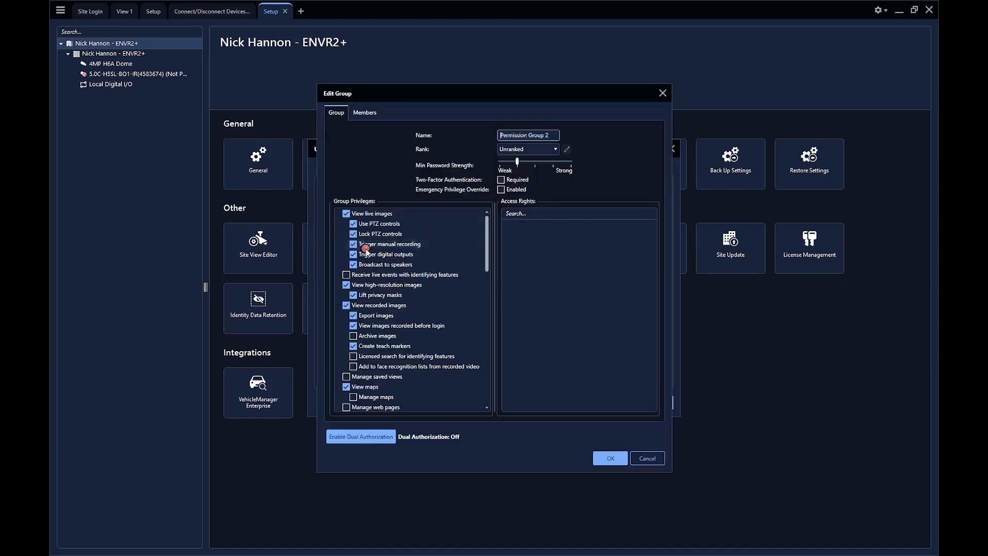
left_click(524, 276)
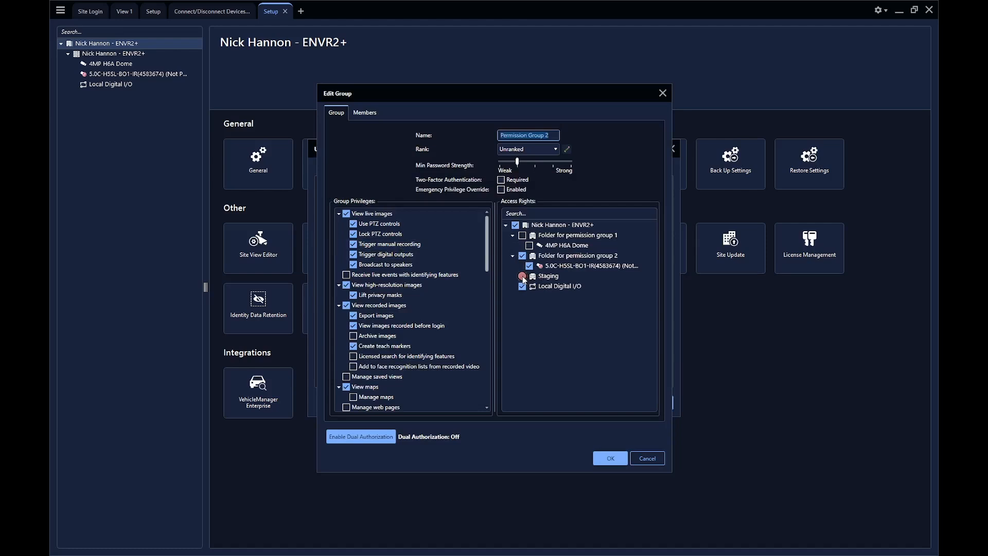
left_click(610, 458)
left_click(652, 403)
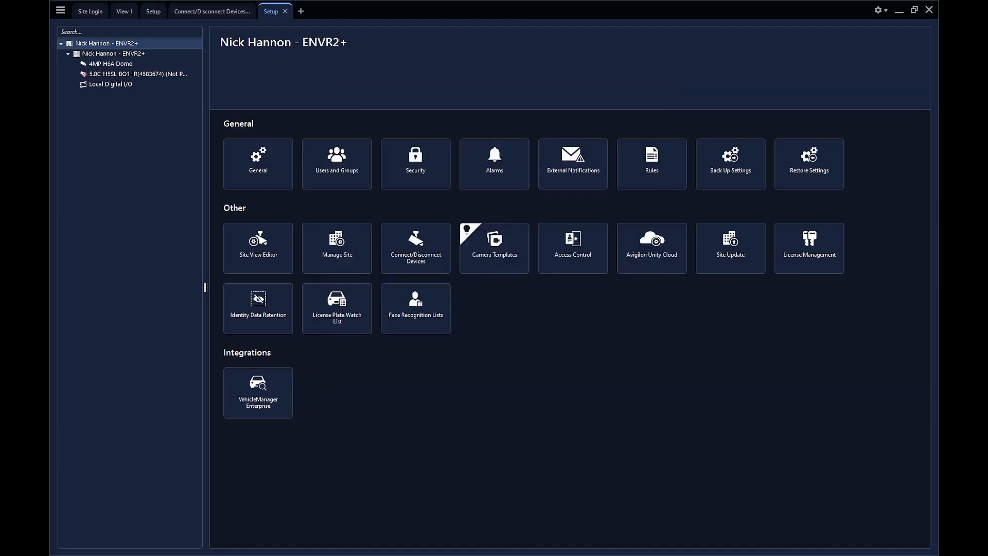
Go to Connect/Disconnect Devices and start connecting the discovered 8.0C-H6A-BO1-IR camera to the server.
left_click(522, 433)
left_click(392, 268)
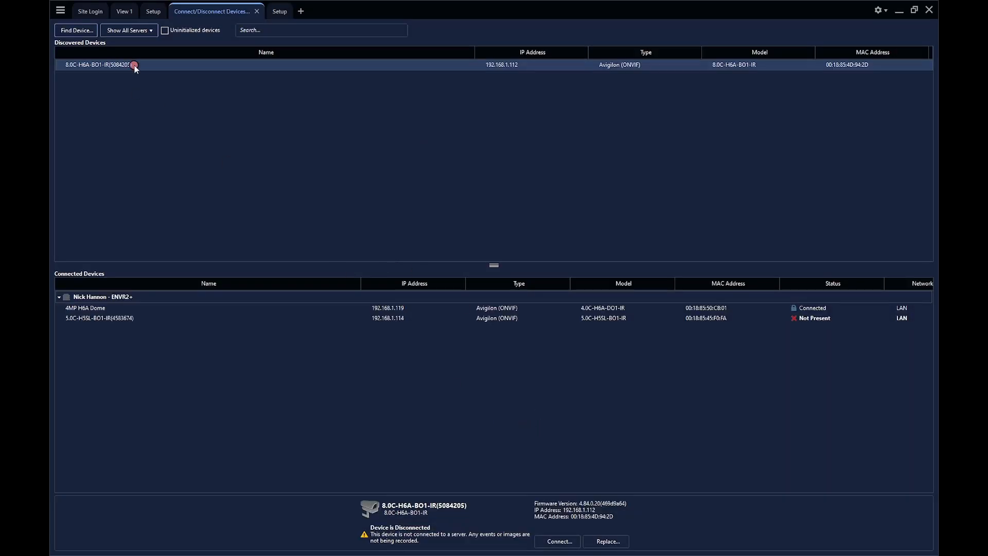
left_click(553, 543)
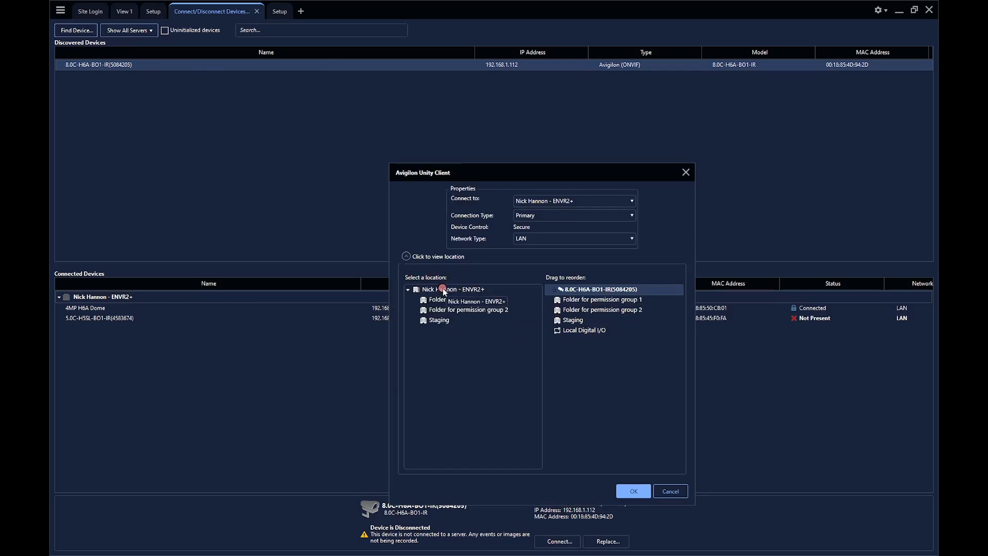
Try placing the new camera at the site root, ordered directly after the Staging folder.
left_click(442, 321)
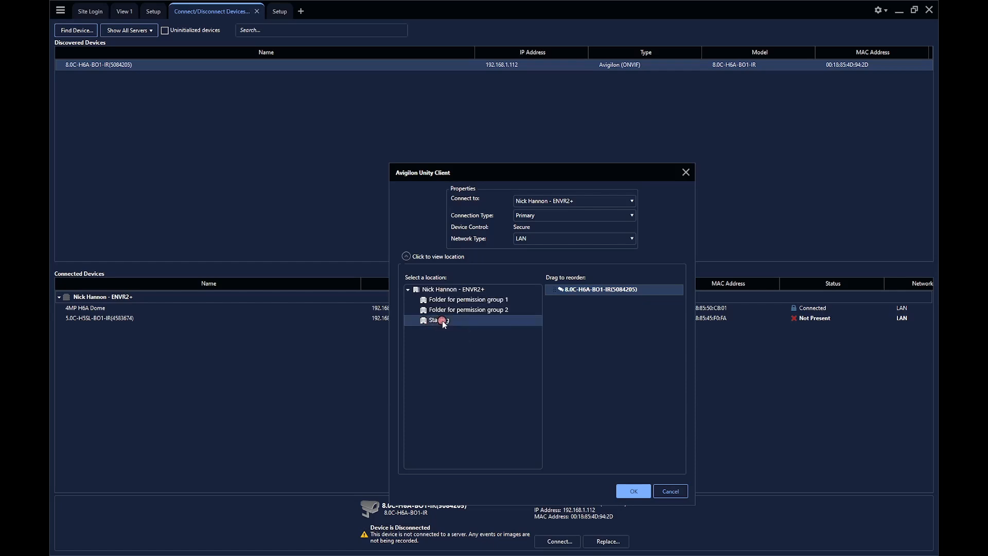
left_click(479, 291)
left_click_drag(603, 289, 599, 328)
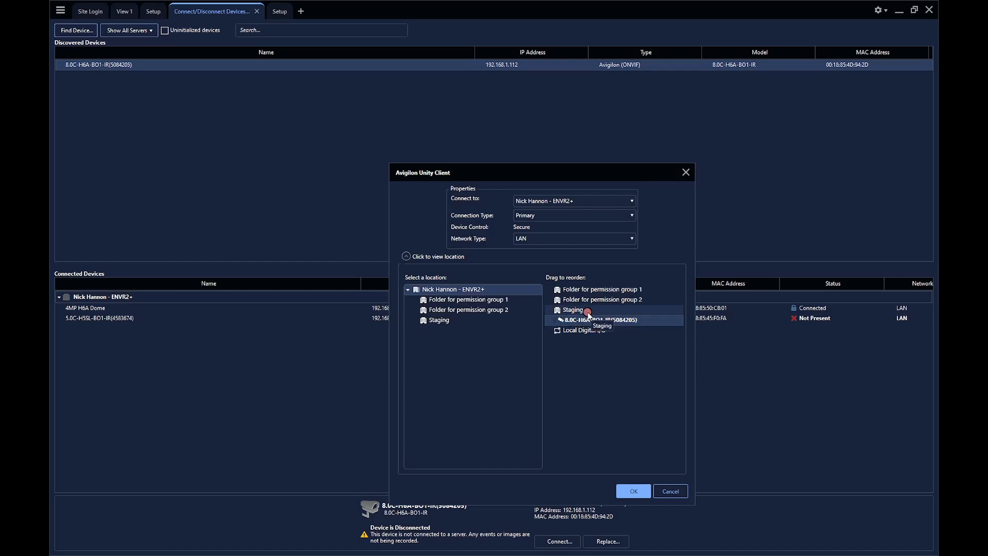
Choose Staging as the camera's location, complete the connection and dismiss the discovered-devices notice without connecting further devices.
left_click(438, 320)
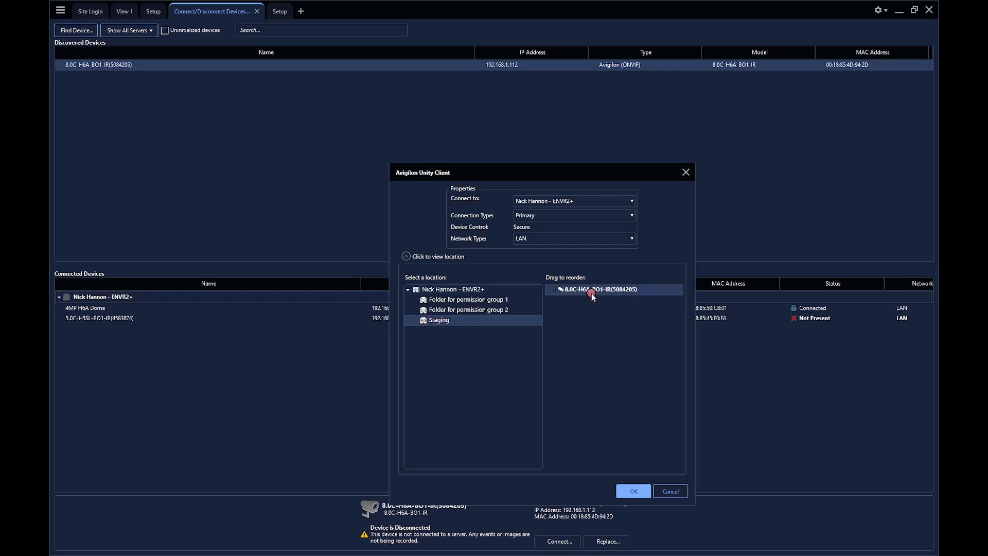
left_click(627, 491)
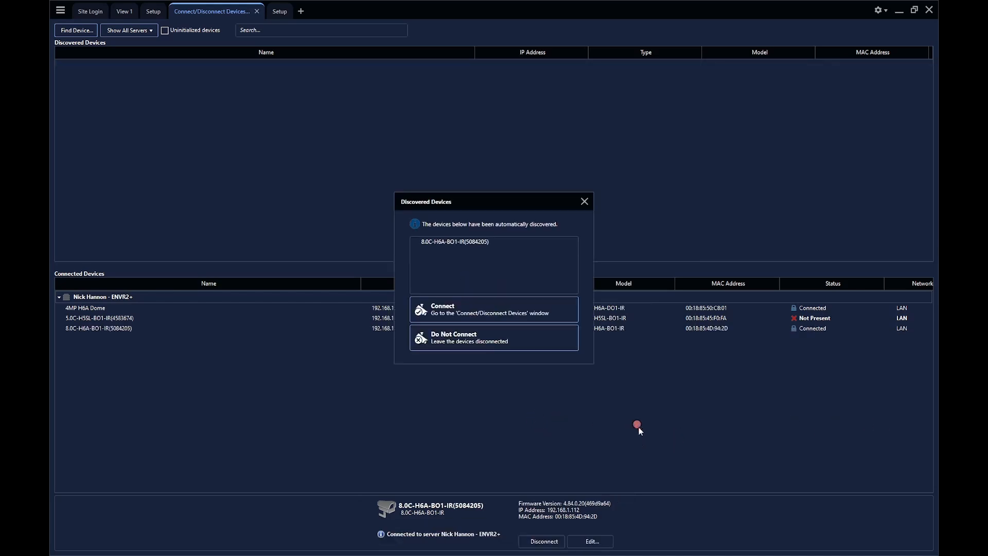
left_click(455, 338)
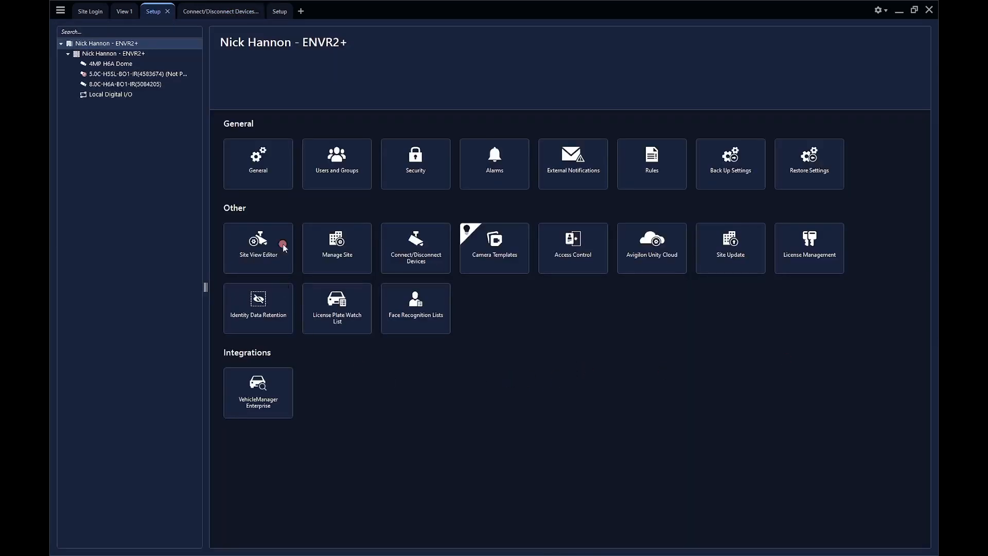
Check the access rights of Permission Group 1 and Permission Group 2 for the newly connected camera in Staging.
left_click(335, 175)
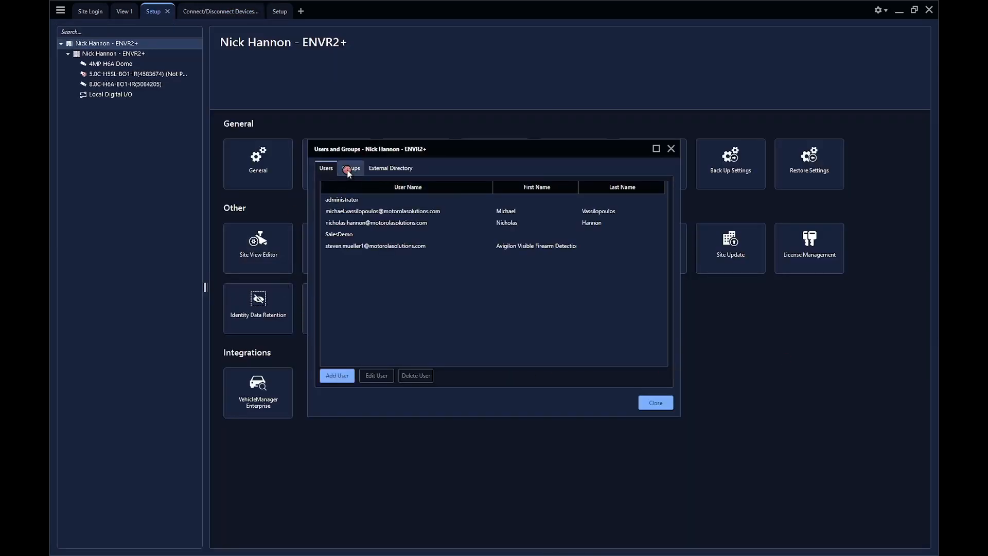
left_click(351, 168)
left_click(367, 235)
double_click(367, 235)
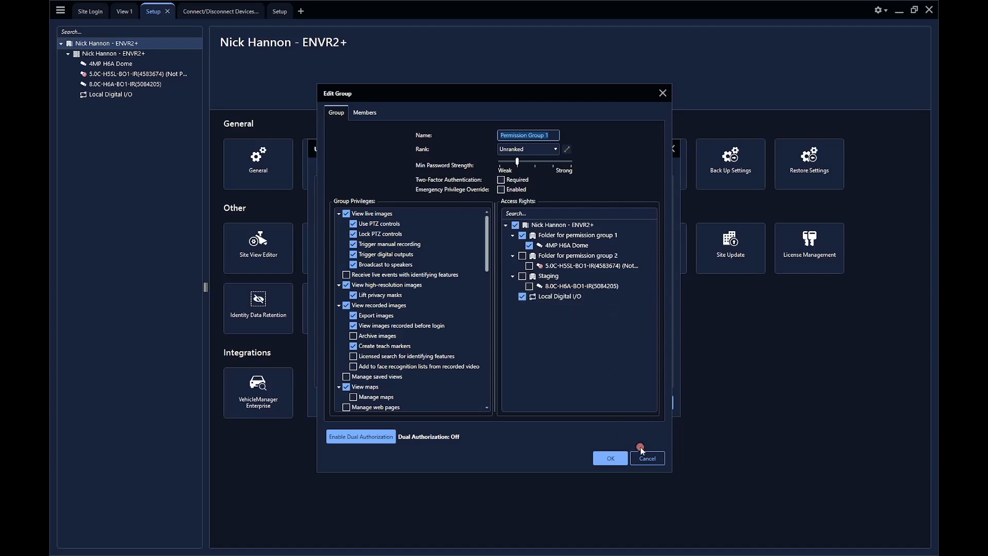
left_click(651, 459)
double_click(375, 246)
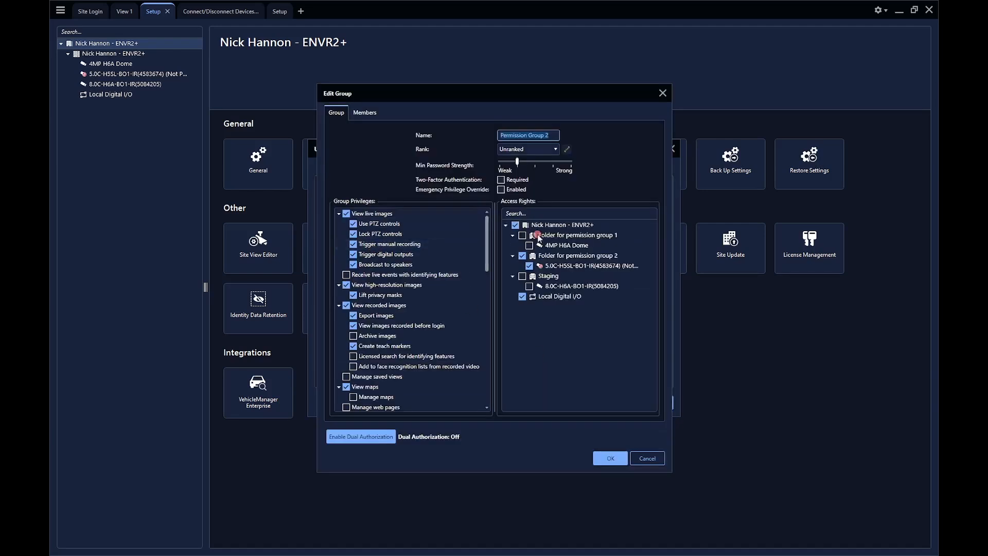
left_click(657, 460)
Check the Standard Users group's access rights for the Staging camera, then close Users and Groups.
double_click(355, 280)
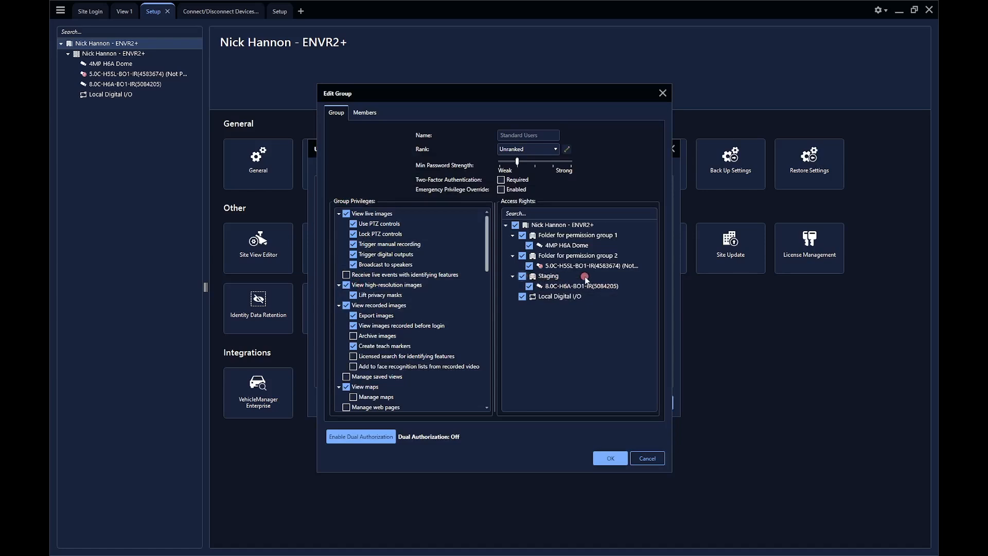
left_click(651, 459)
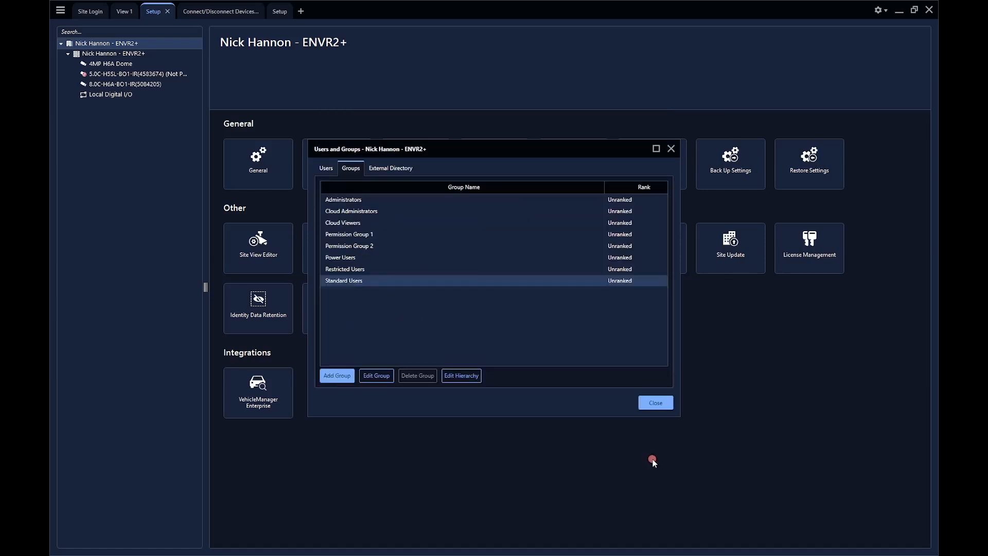
left_click(655, 403)
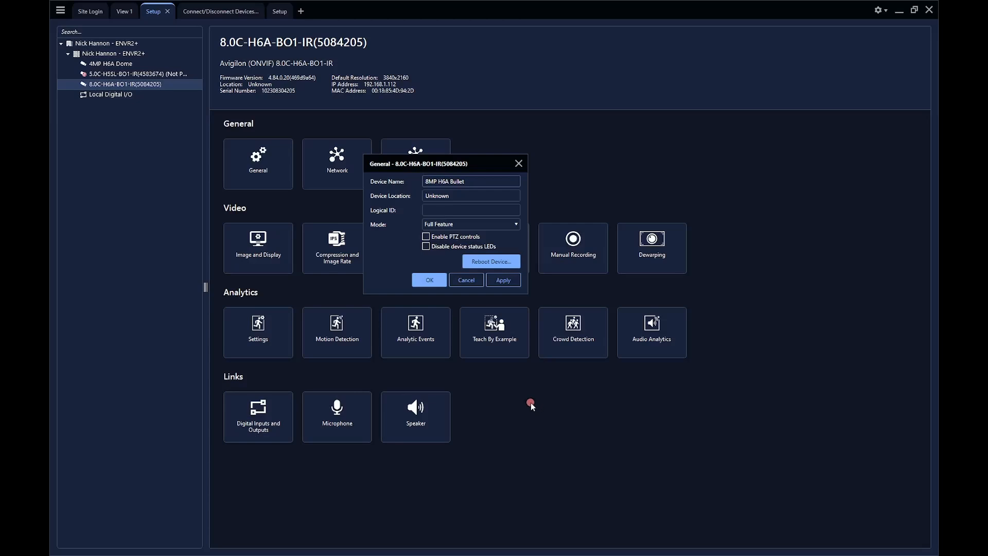
Set the new camera's device name to 8MP H6A Bullet and save its general settings.
left_click(431, 280)
left_click(420, 281)
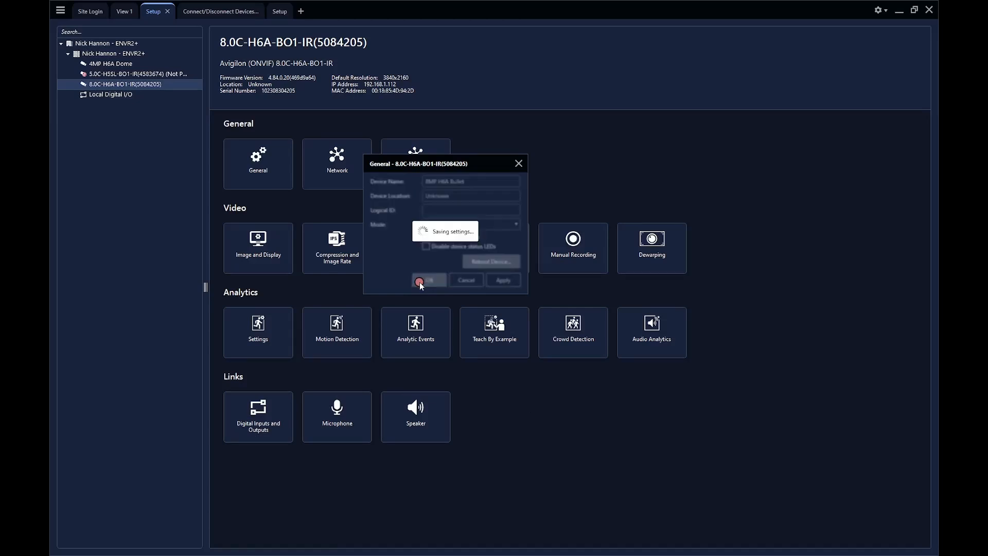
Return to the site's Users and Groups and check both permission groups' access rights for the 8MP H6A Bullet camera.
left_click(93, 44)
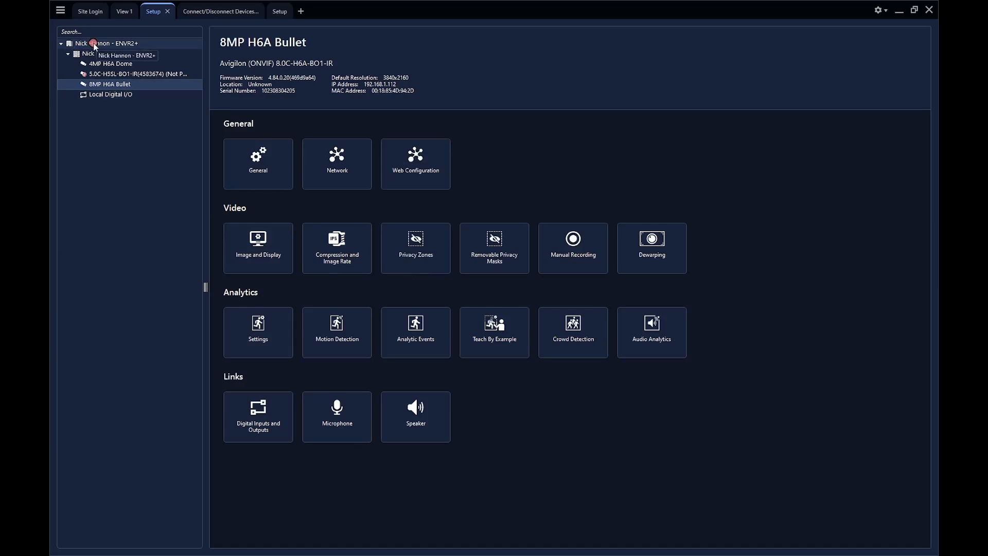
left_click(318, 159)
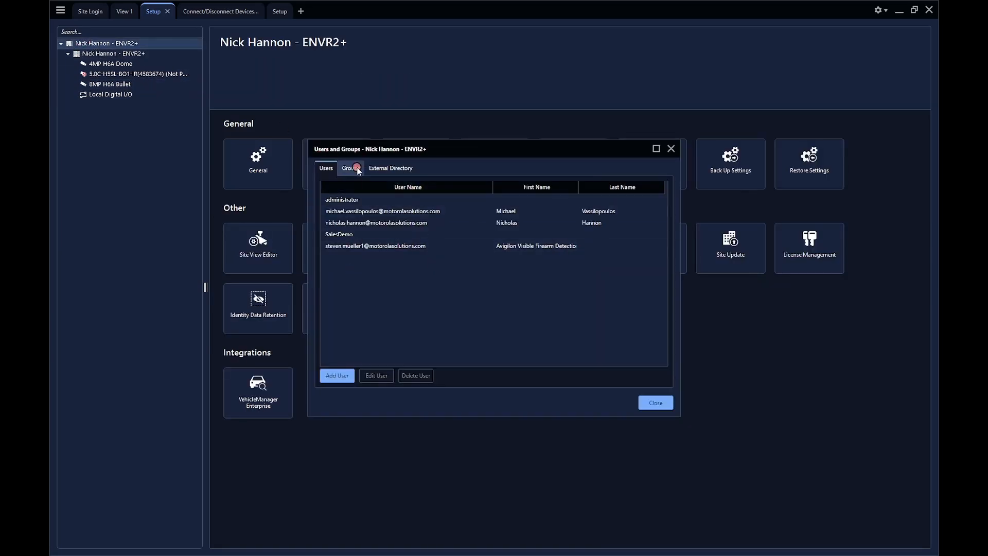
left_click(351, 168)
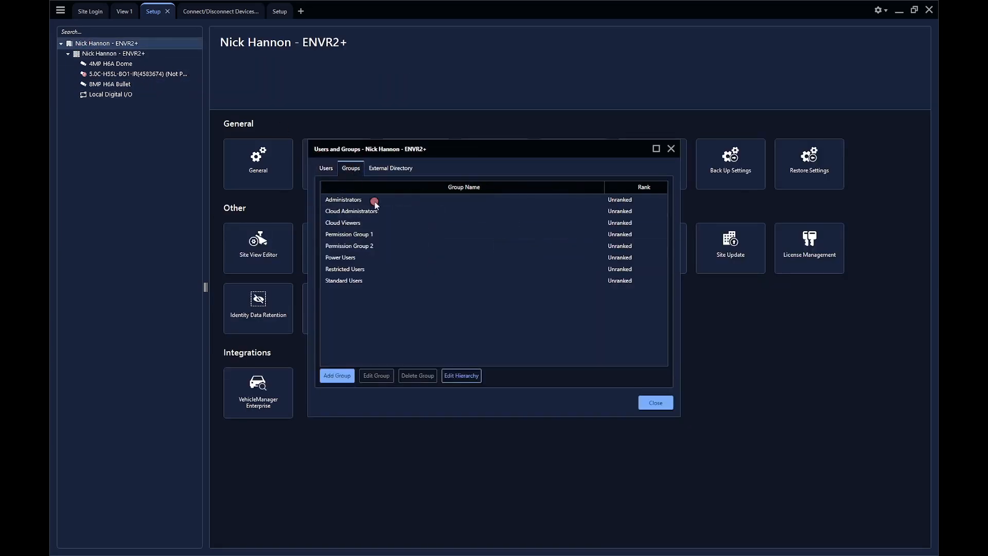
double_click(368, 235)
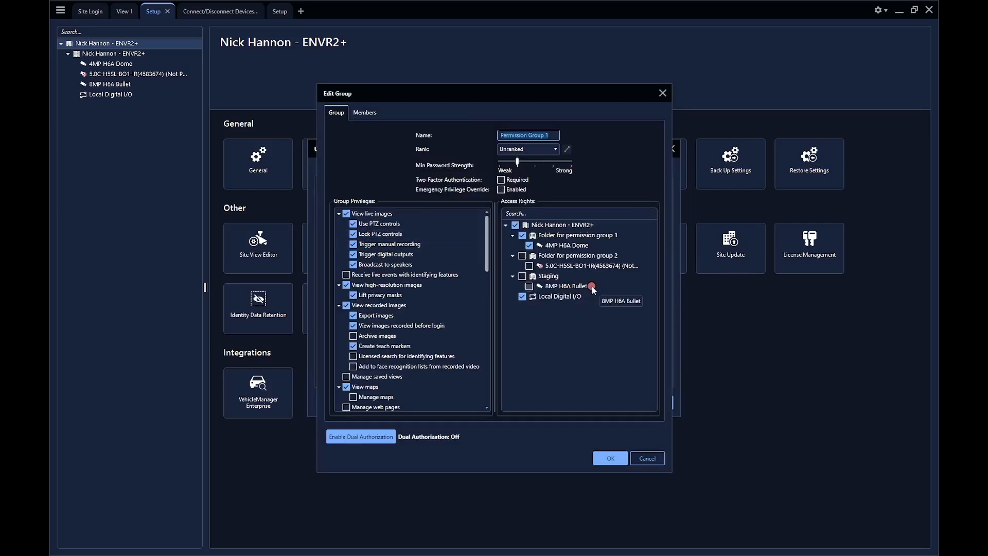
left_click(648, 458)
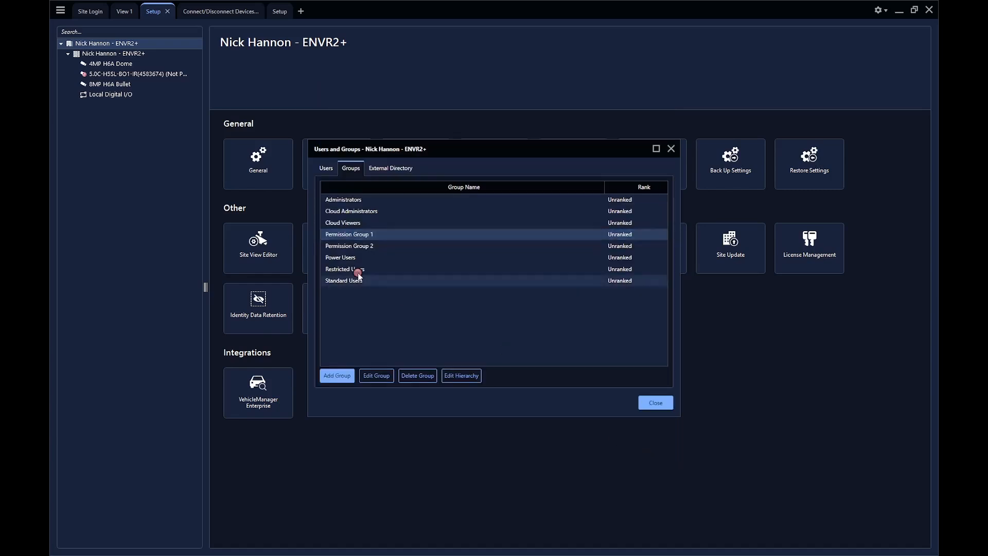
double_click(362, 246)
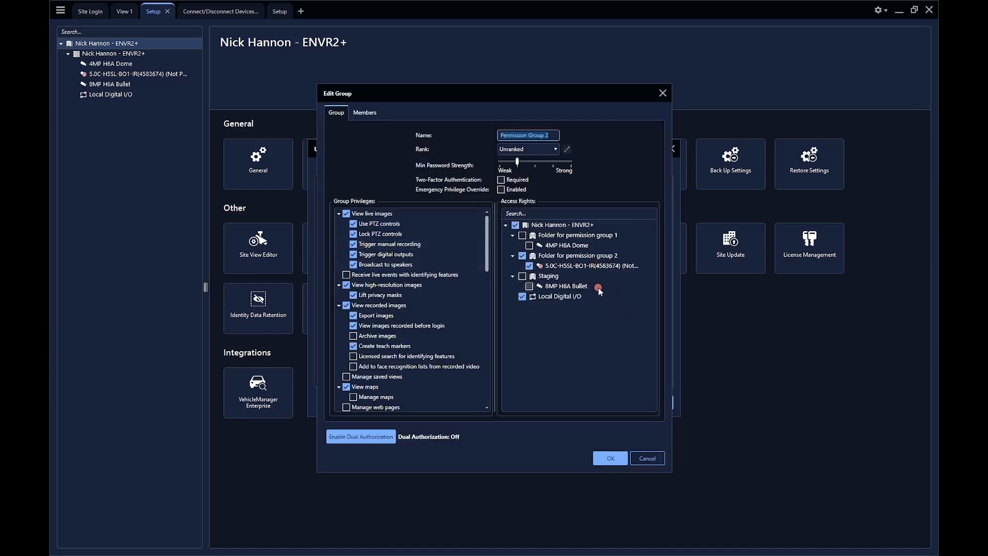
left_click(648, 458)
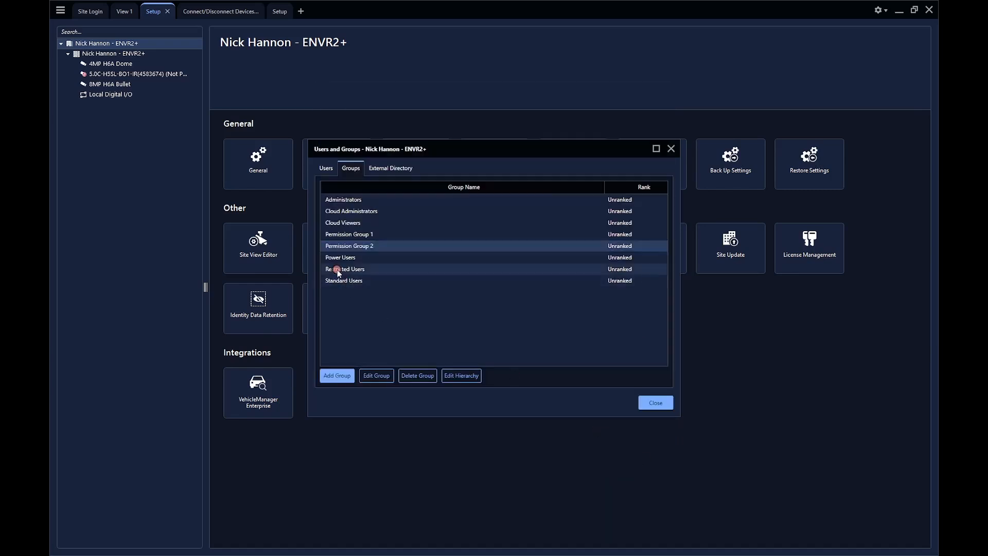
Check the Standard Users group's access rights for the 8MP H6A Bullet camera, then close Users and Groups.
left_click(357, 282)
double_click(356, 283)
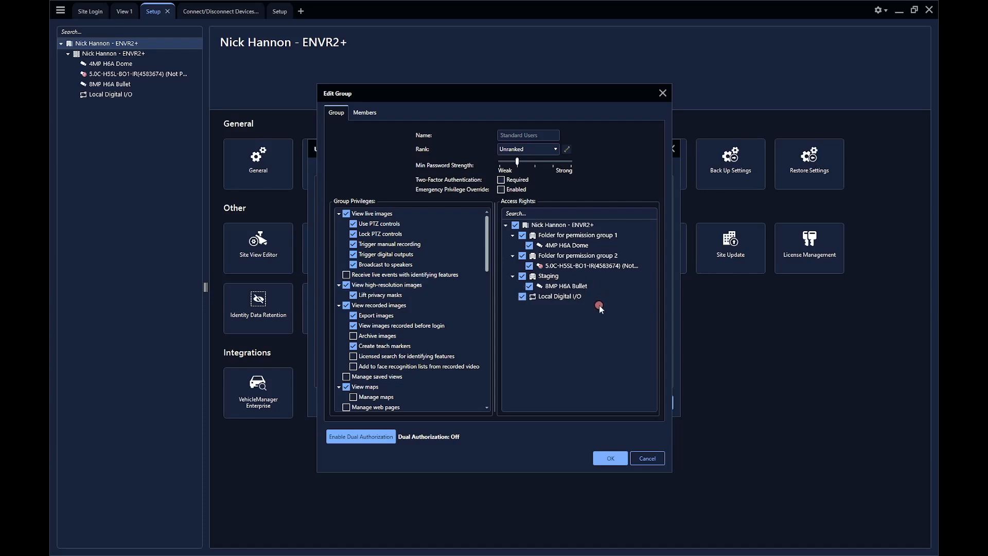
left_click(649, 459)
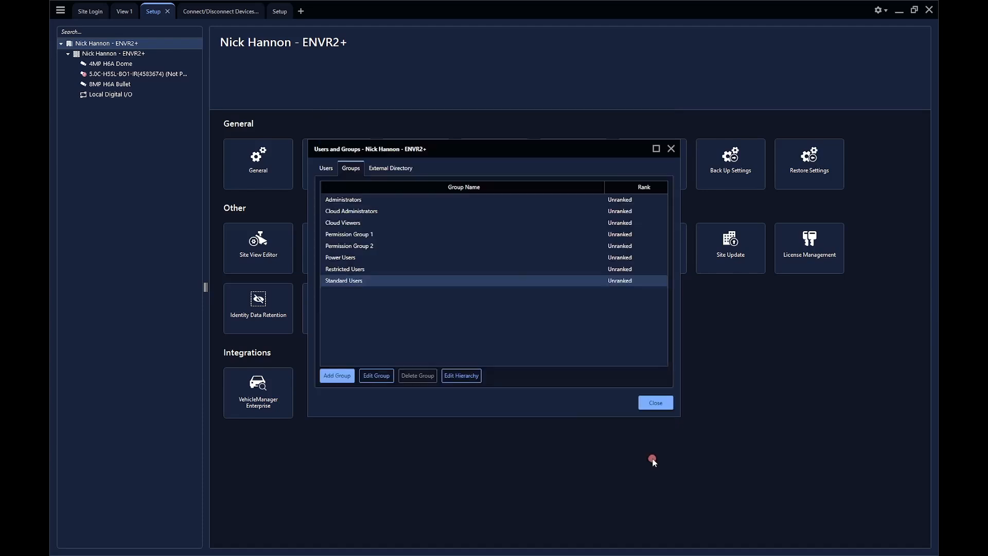
left_click(648, 405)
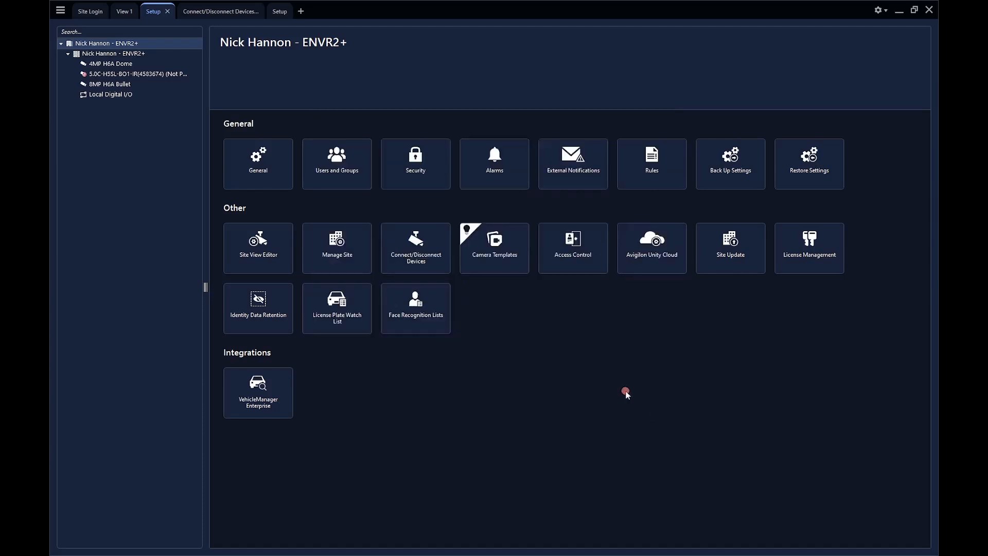
Move the 8MP H6A Bullet camera from Staging into Folder for permission group 1 in the Site View Editor and save the site view.
left_click(255, 257)
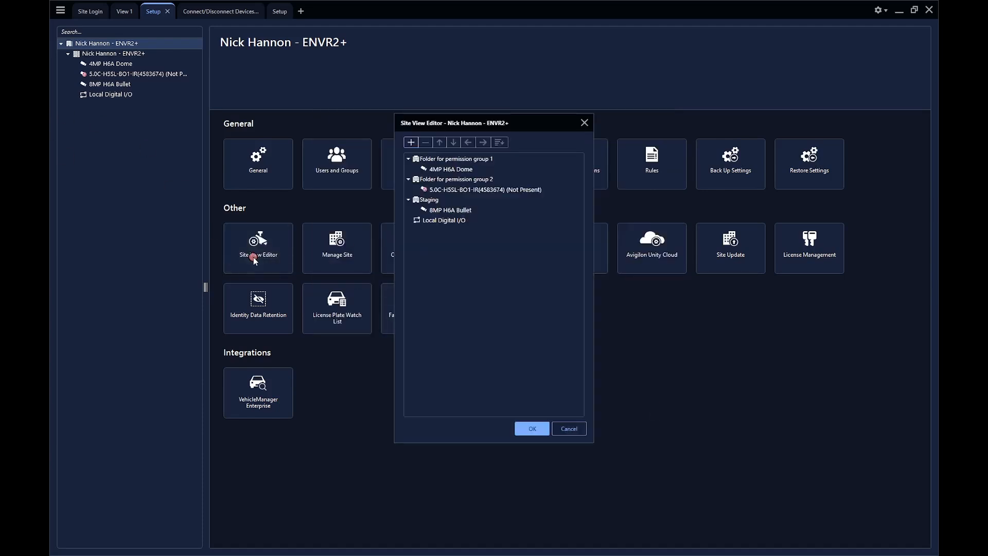
left_click(448, 205)
left_click_drag(448, 204, 472, 178)
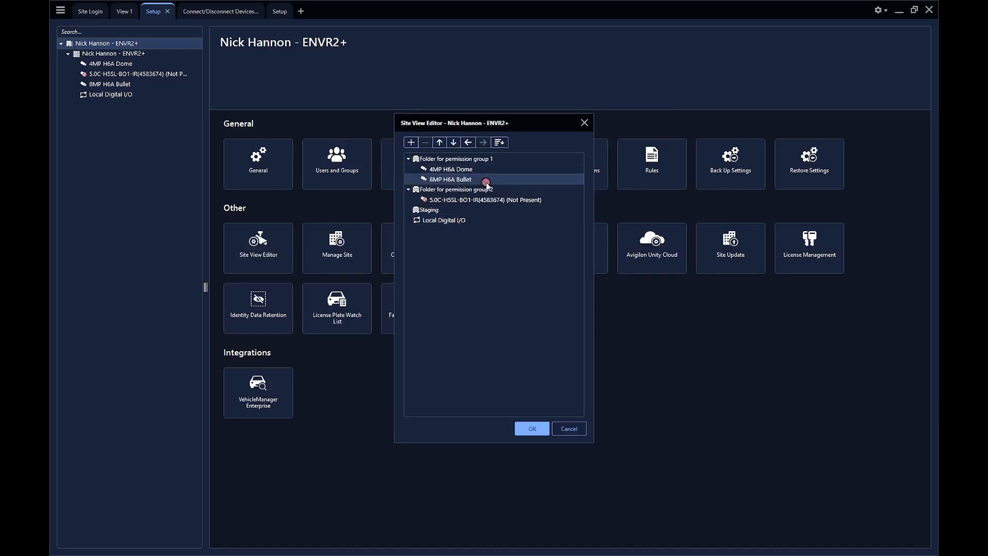
left_click(542, 434)
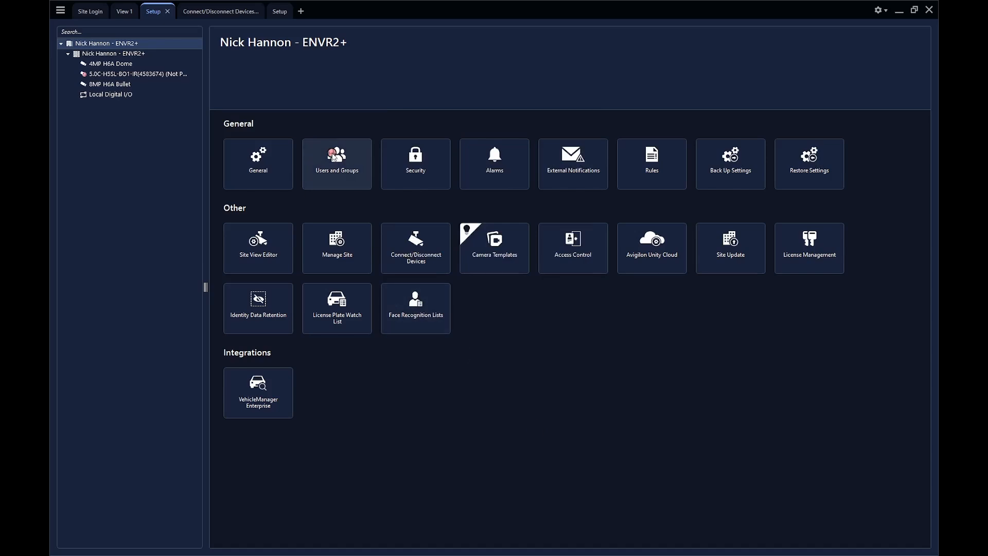
Check the access rights of Permission Group 1 and Permission Group 2 for the camera in Folder for permission group 1, then close Users and Groups.
left_click(337, 159)
left_click(355, 170)
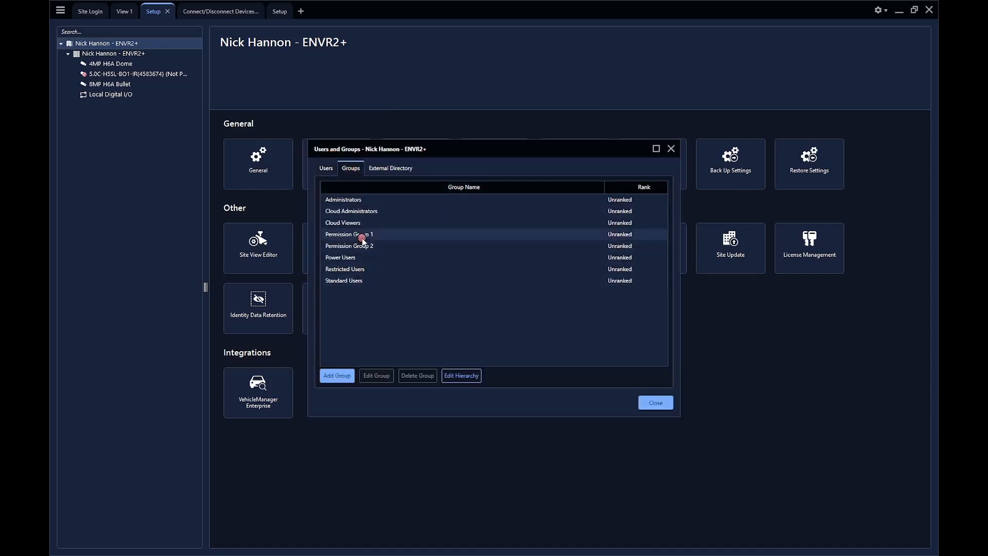
double_click(384, 239)
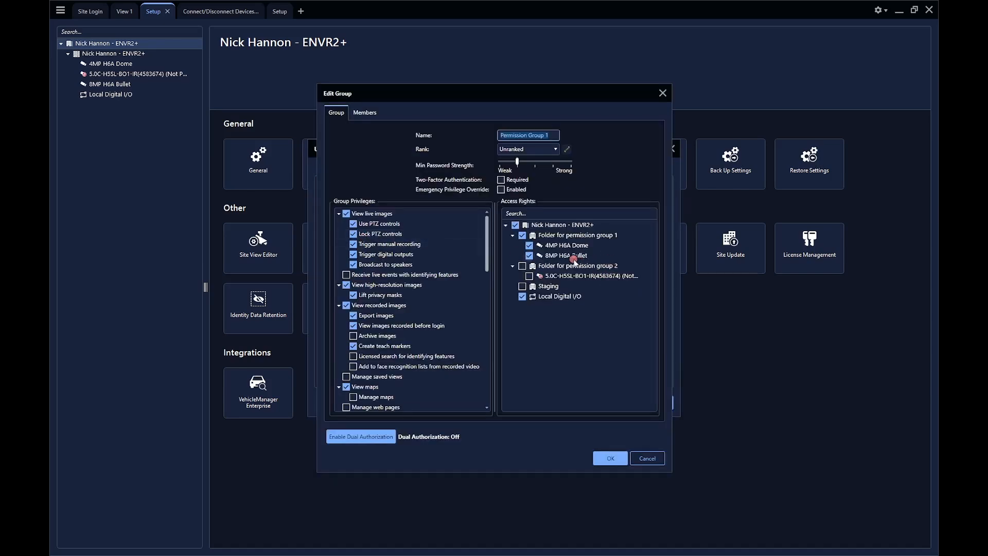
left_click(648, 458)
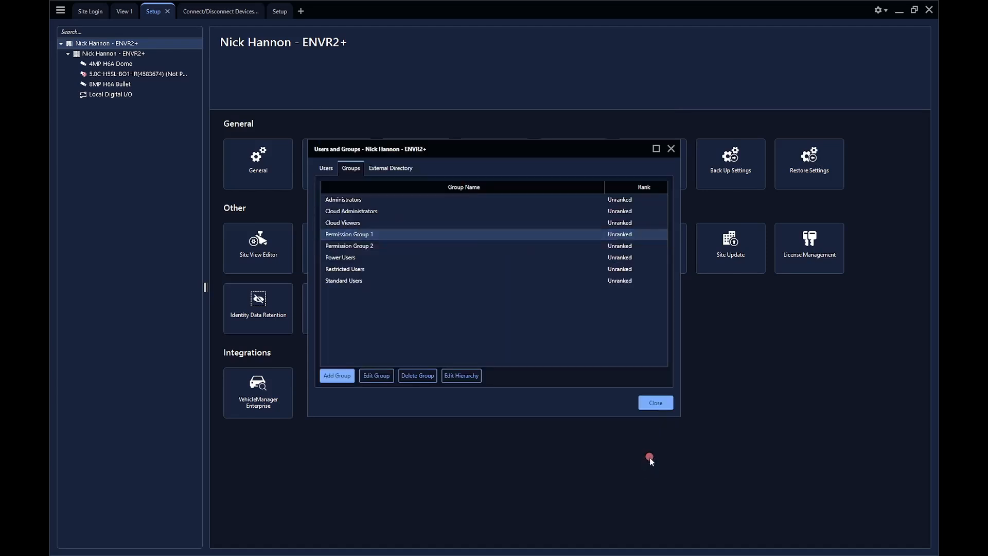
left_click(350, 248)
double_click(350, 247)
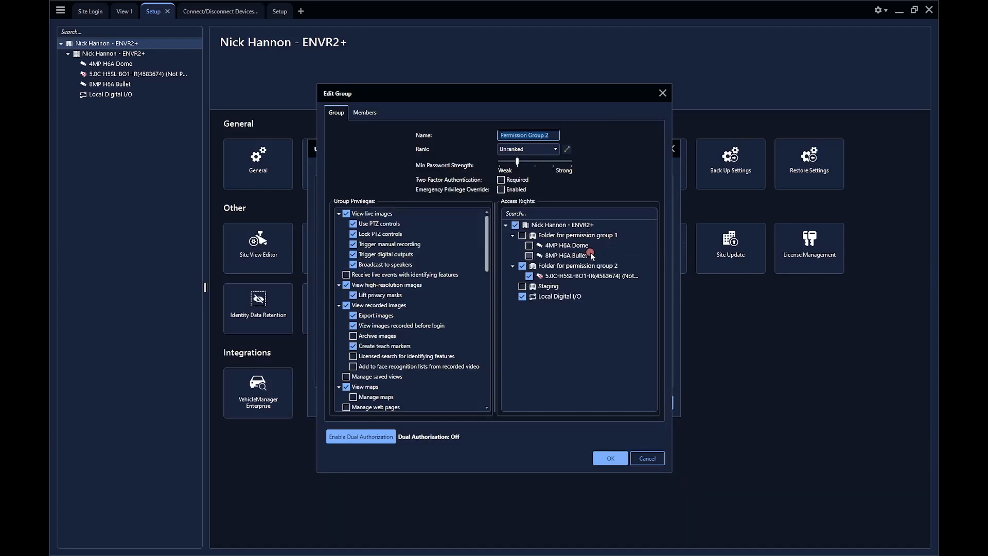
left_click(613, 459)
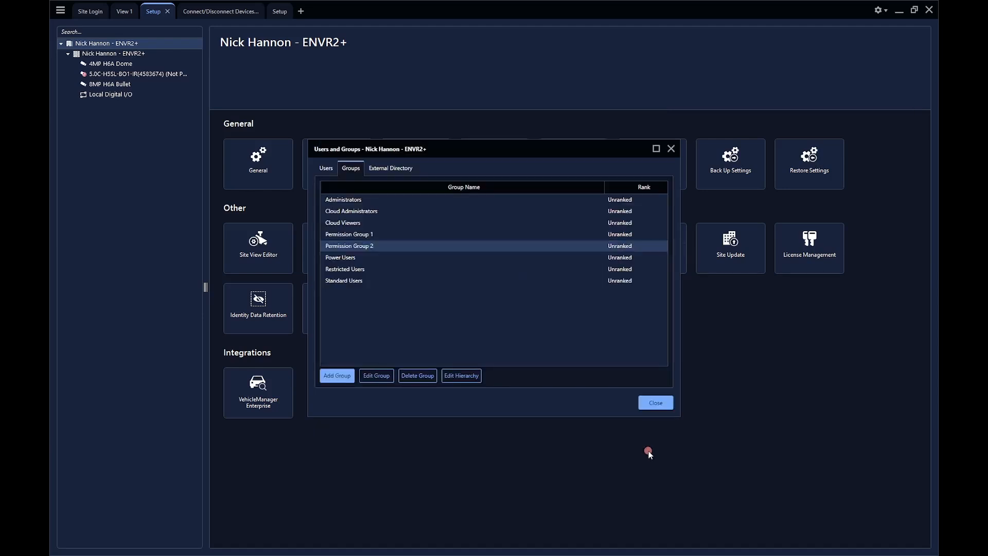
left_click(656, 398)
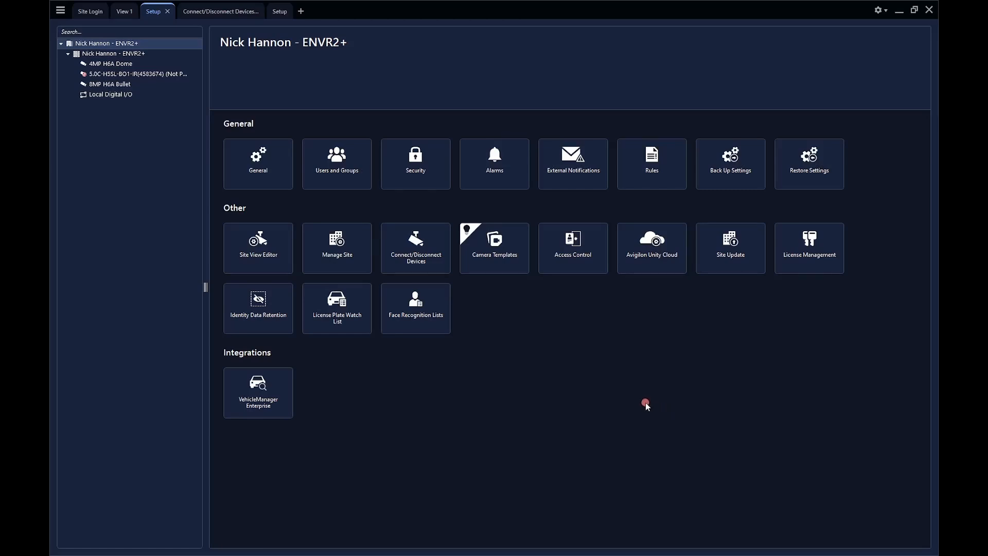
Reopen the site's Users and Groups, review Permission Group 1's folder access rights once more, and close the window.
left_click(335, 185)
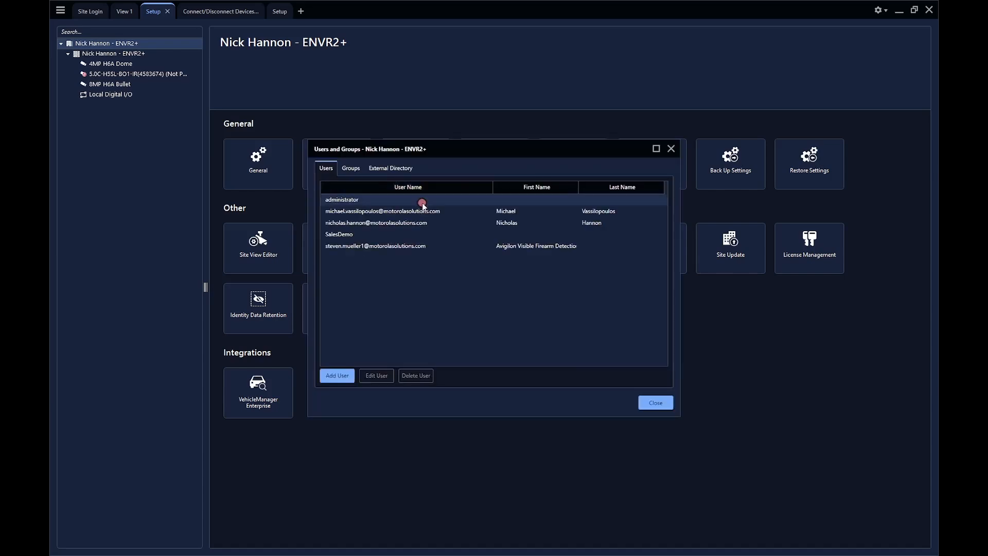
left_click(351, 168)
double_click(359, 235)
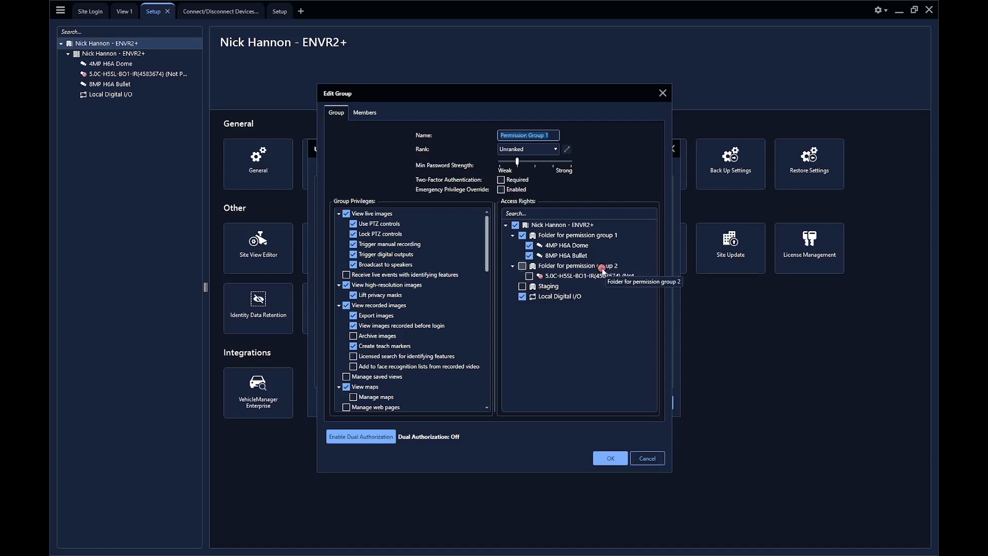
left_click(647, 458)
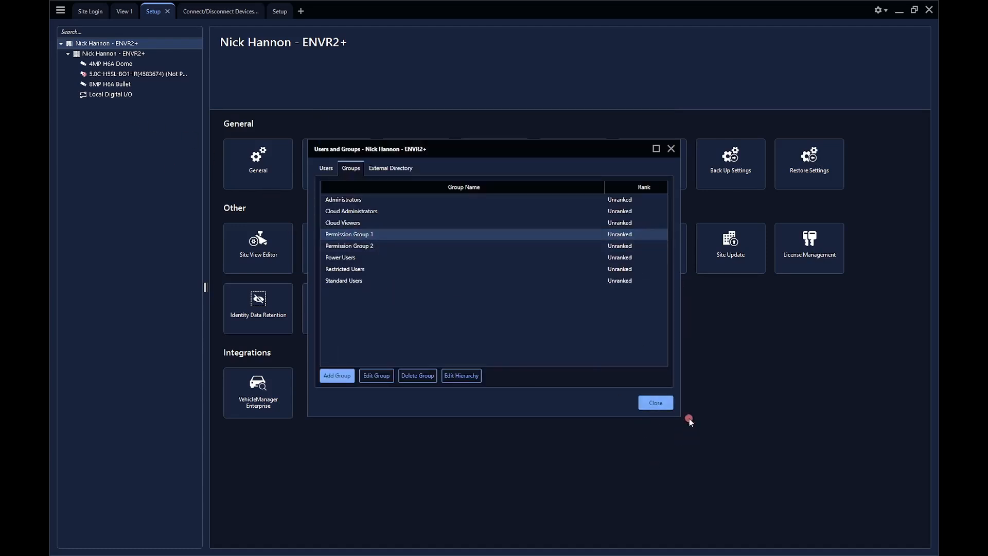
left_click(654, 405)
Move the 8MP H6A Bullet camera from Folder for permission group 1 into Folder for permission group 2 and save the site view.
left_click(258, 241)
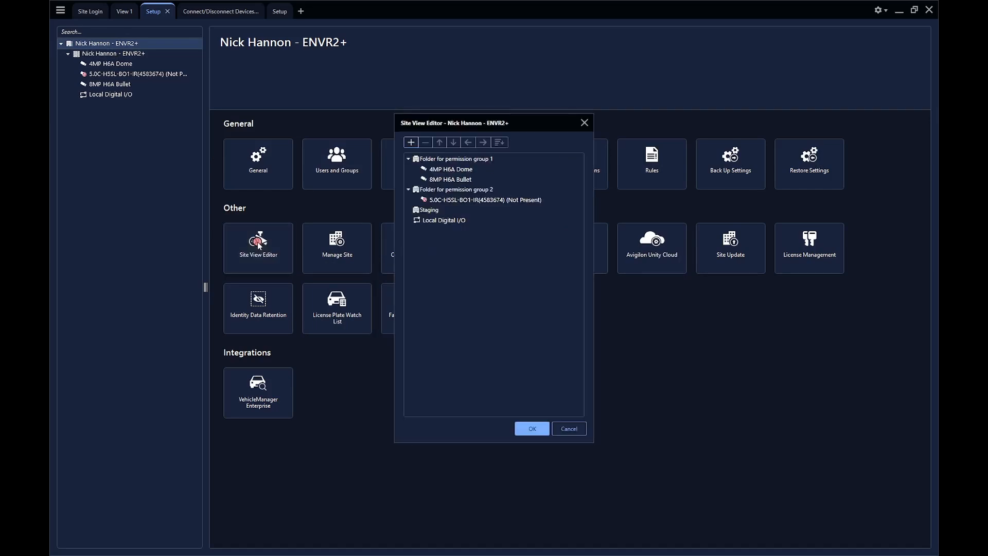
left_click(487, 179)
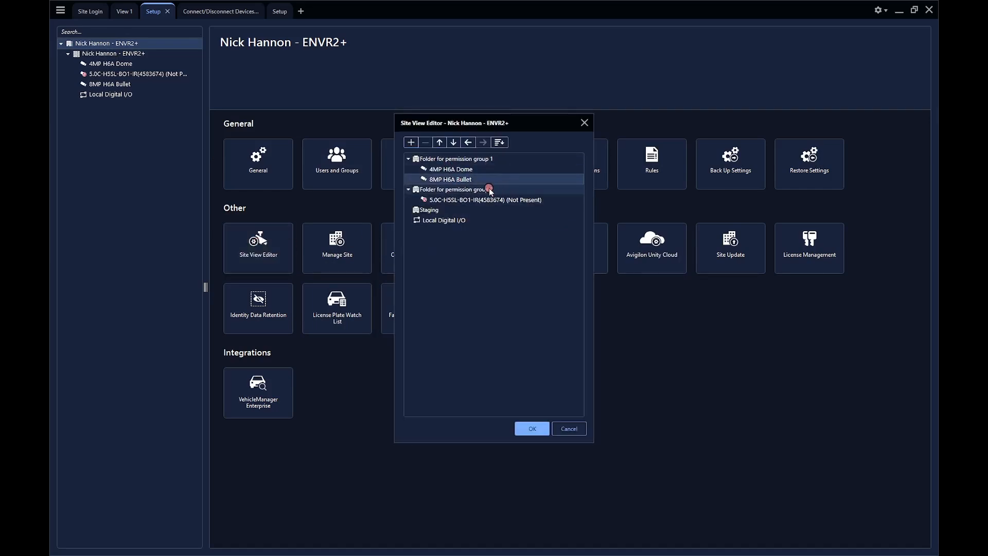
left_click(453, 144)
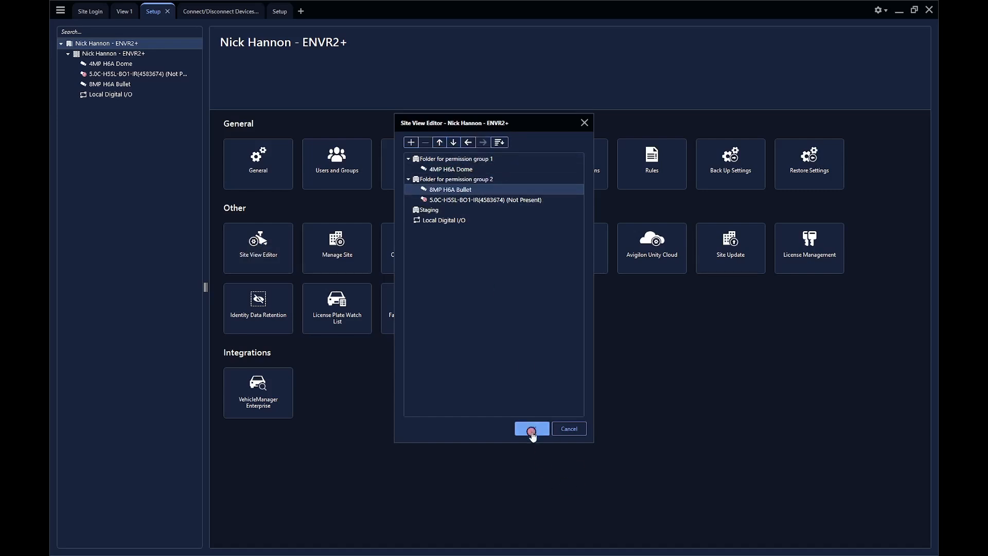
left_click(532, 424)
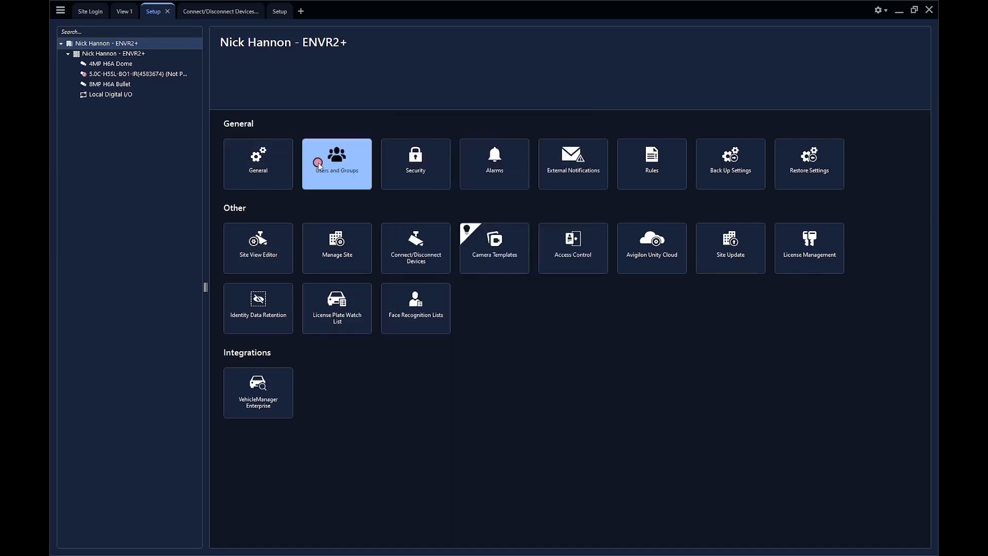
Check the access rights of Permission Group 1 and Permission Group 2 for the camera moved into Folder for permission group 2.
left_click(345, 182)
left_click(351, 168)
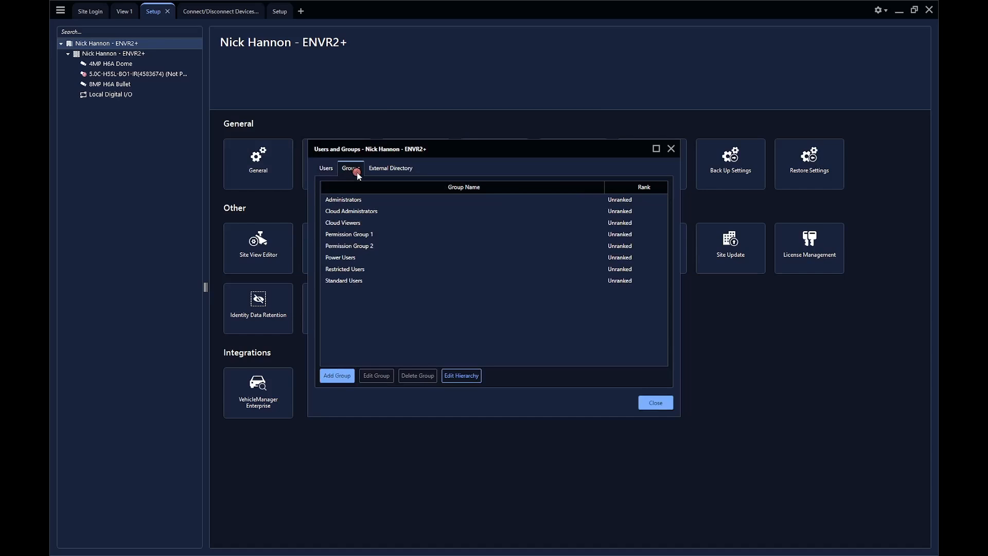
double_click(369, 236)
left_click(607, 256)
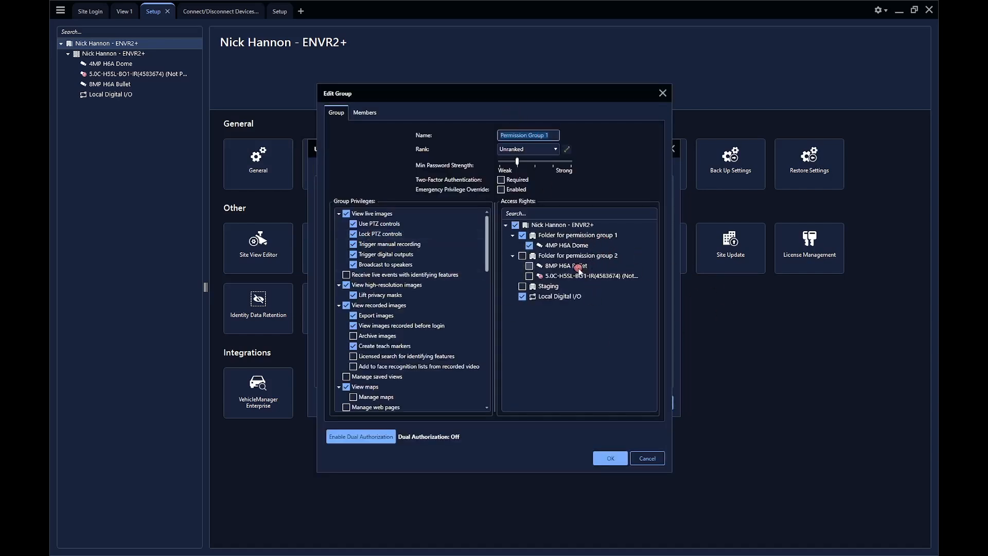
left_click(649, 462)
double_click(349, 248)
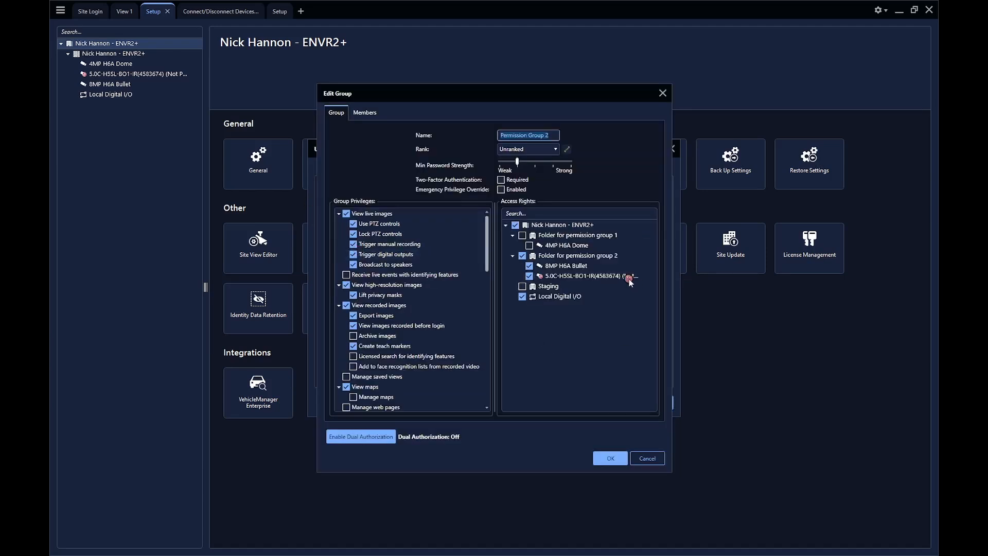